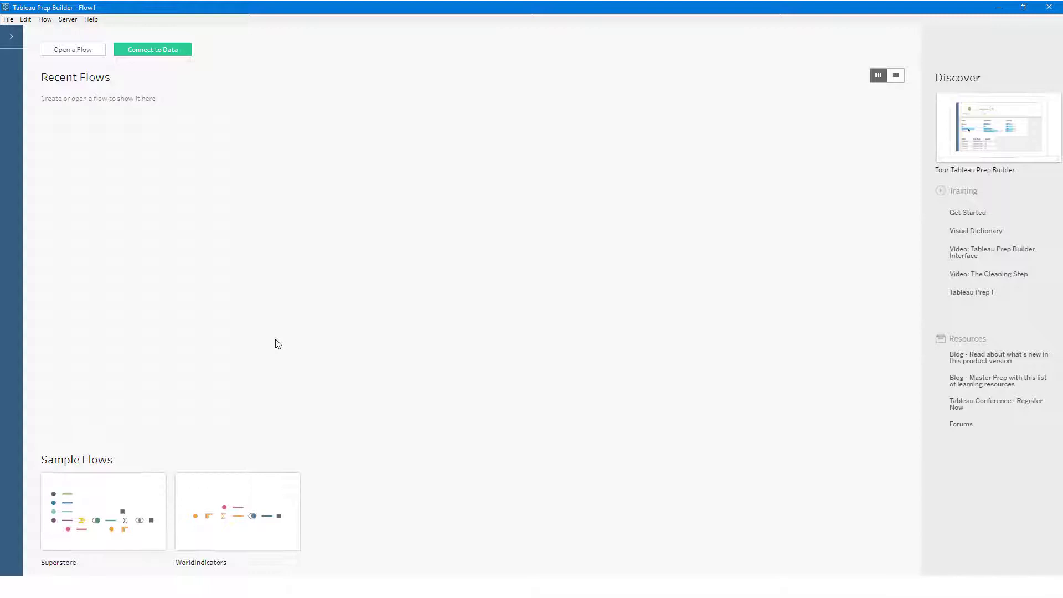
- Connect to the OBIEE Dev Reports DSN through Other Databases (ODBC), signing in with the account username and password
{"action": "left_click", "coordinate": [173, 50]}
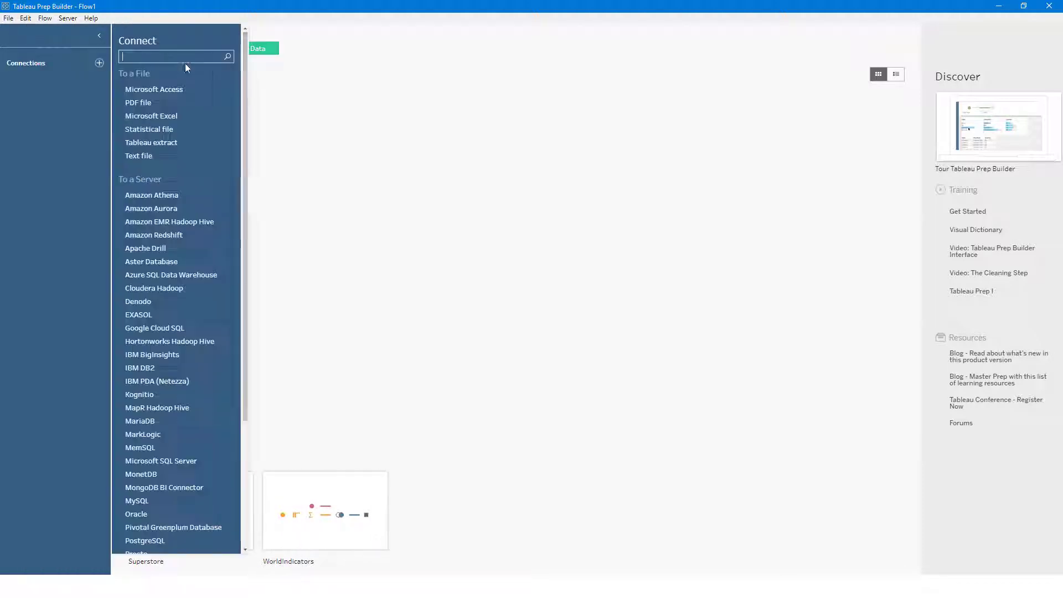
{"action": "scroll", "coordinate": [243, 260], "scroll_direction": "down", "scroll_amount": 5}
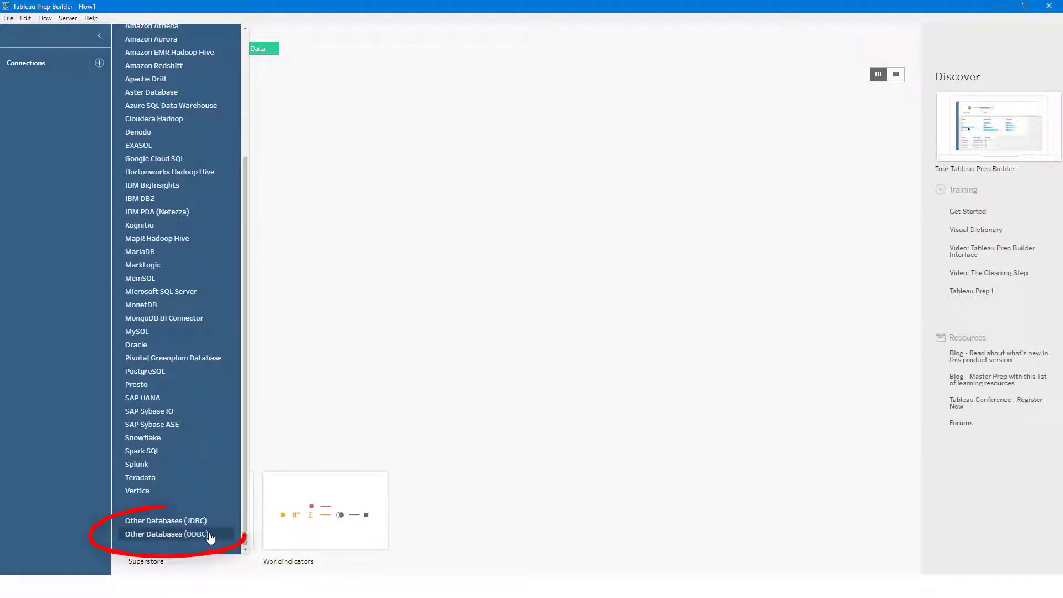
{"action": "left_click", "coordinate": [166, 534]}
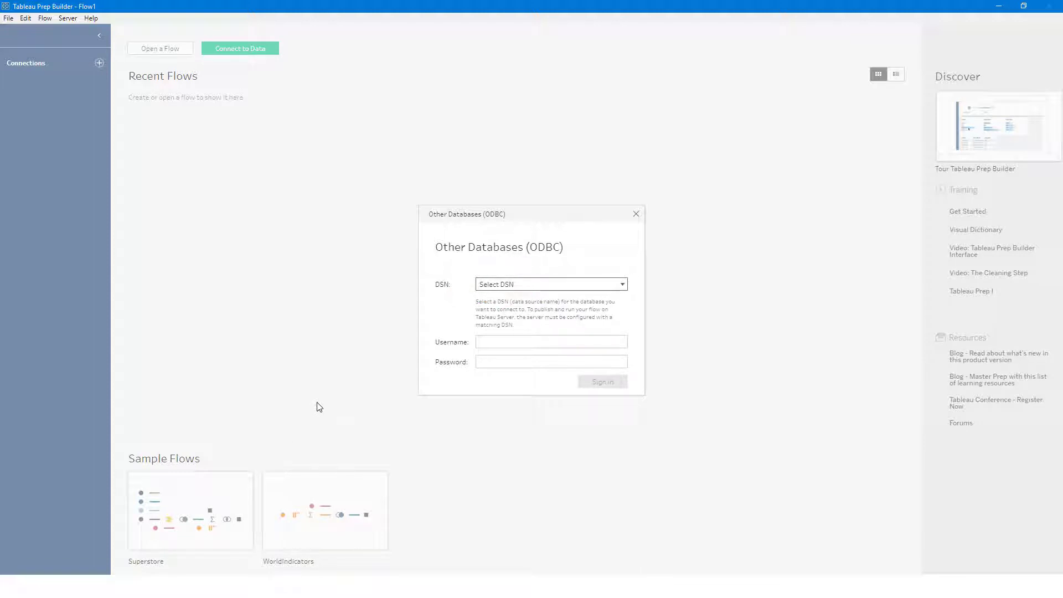
{"action": "left_click", "coordinate": [576, 289]}
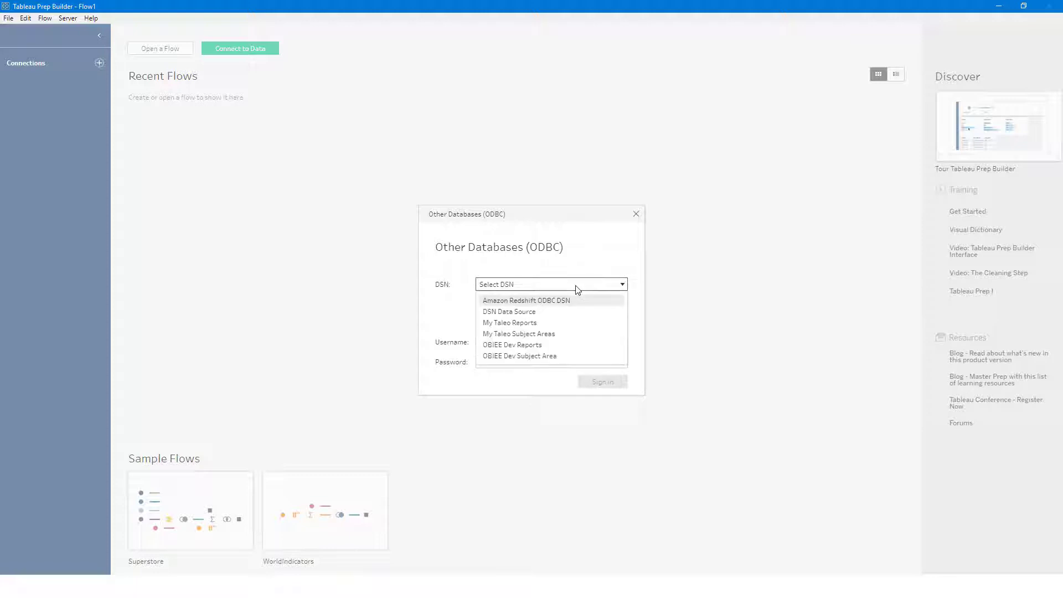
{"action": "left_click", "coordinate": [558, 344]}
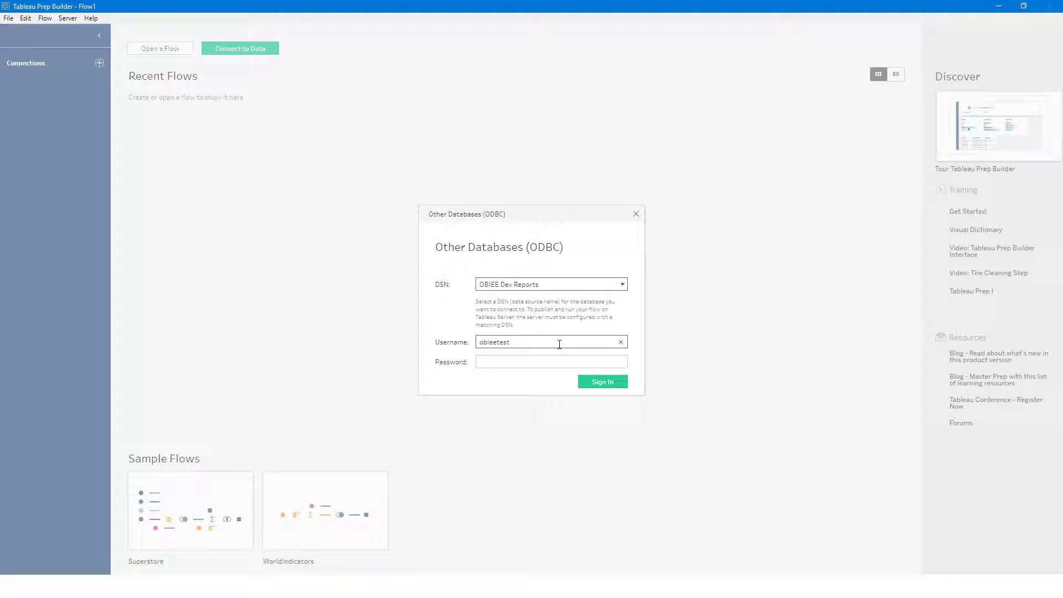
{"action": "left_click", "coordinate": [558, 361]}
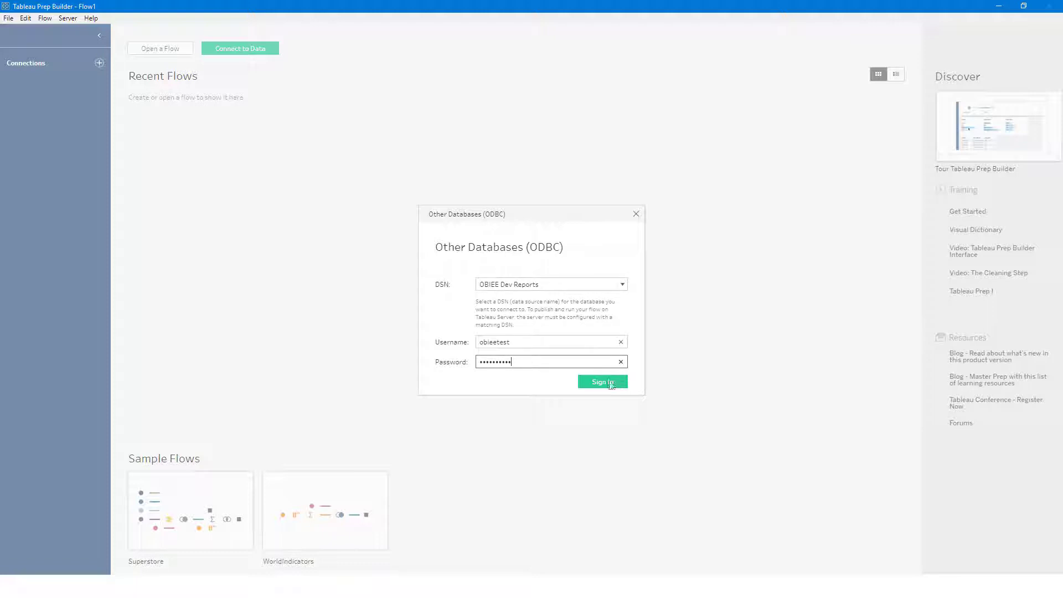
{"action": "left_click", "coordinate": [611, 385]}
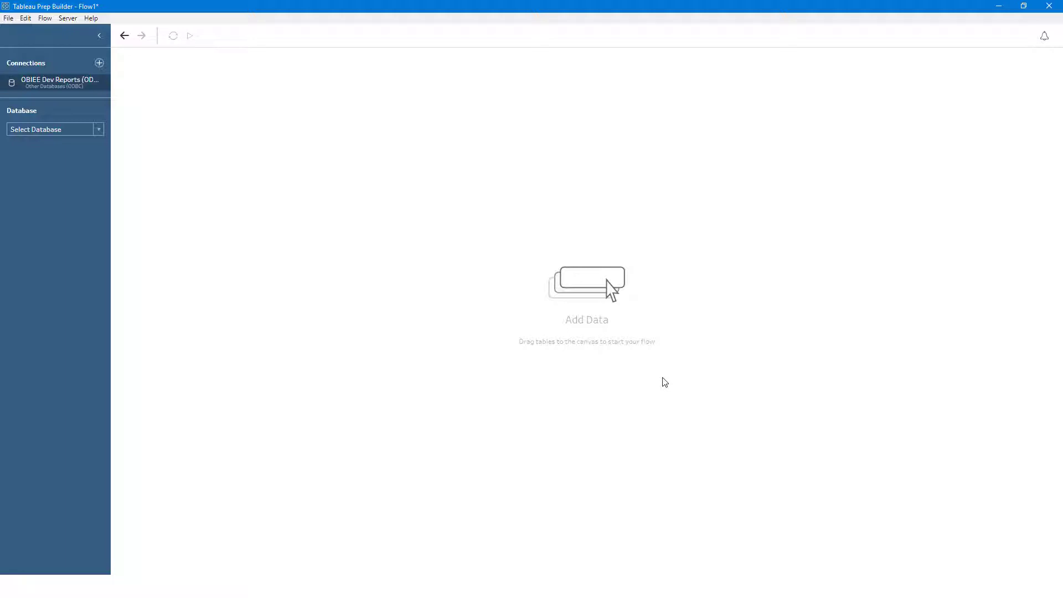
- Add the European Orders table from the OBIEE database's /shared/BIConnector/European Orders schema to the flow
{"action": "left_click_drag", "start_coordinate": [111, 325], "coordinate": [195, 325]}
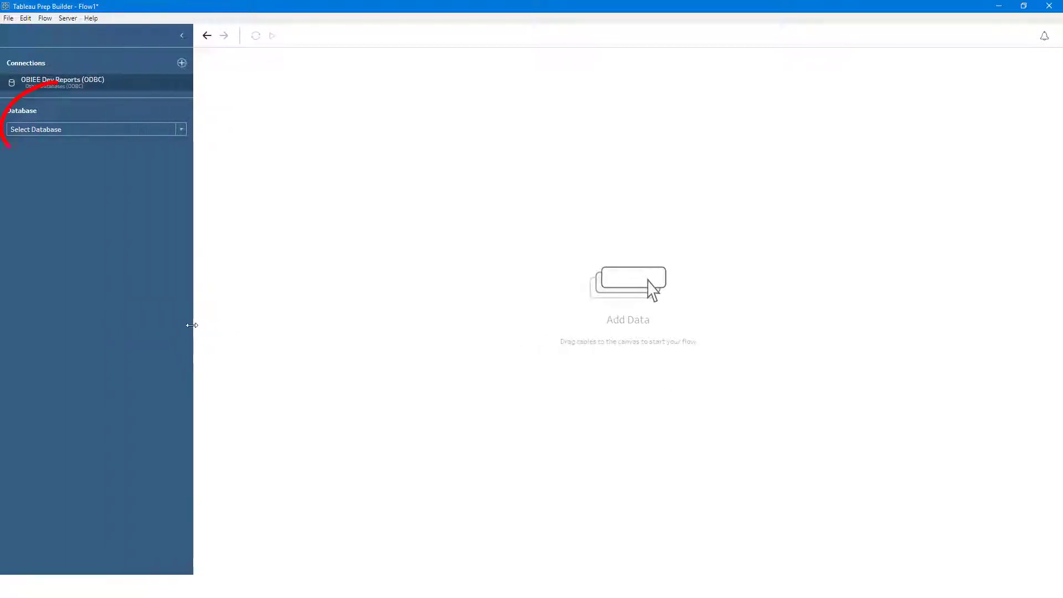
{"action": "left_click", "coordinate": [183, 129]}
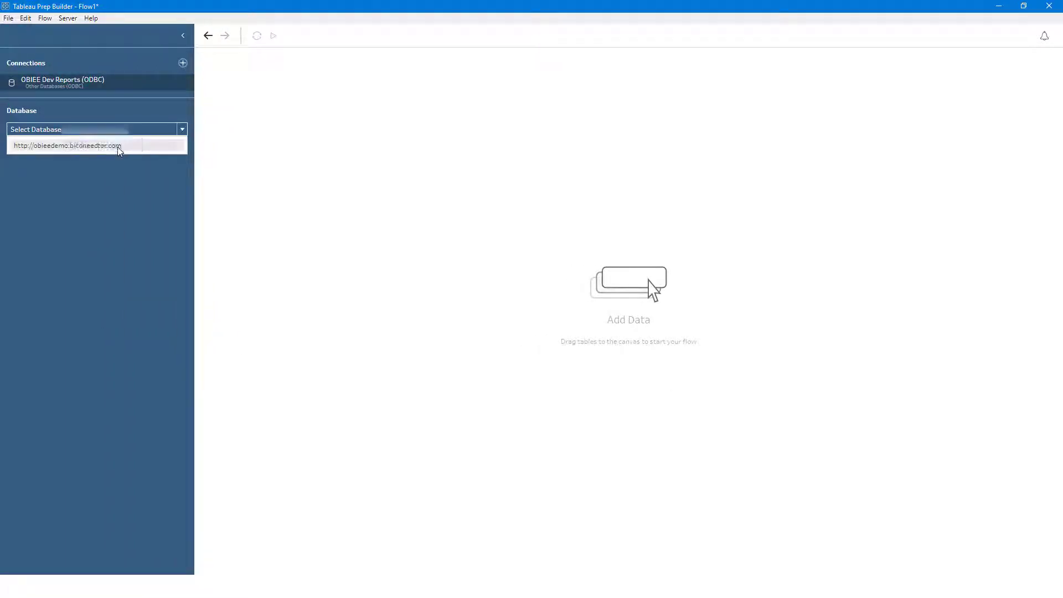
{"action": "left_click", "coordinate": [117, 146]}
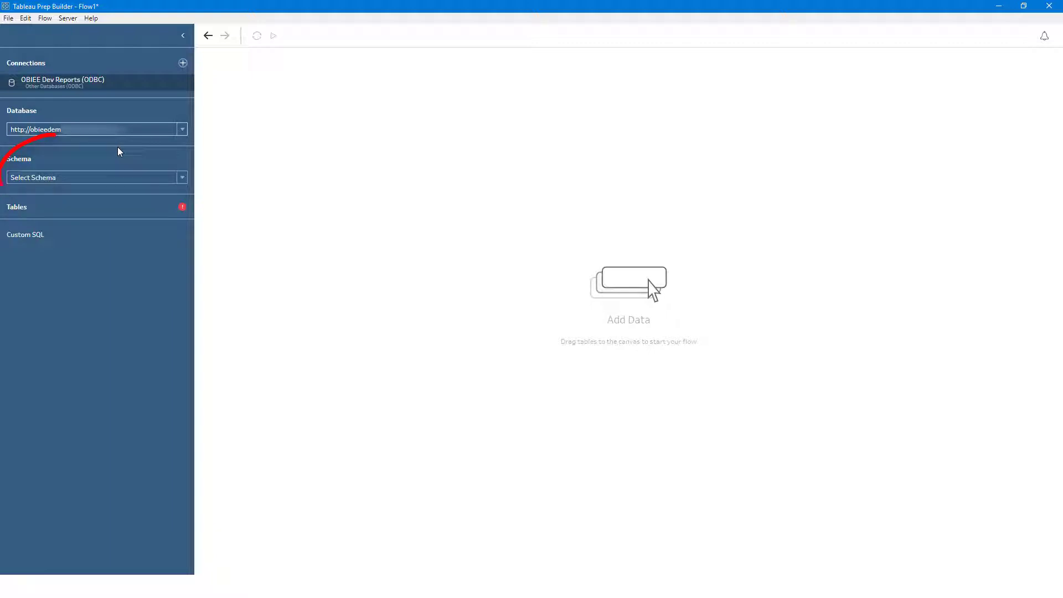
{"action": "left_click", "coordinate": [180, 178]}
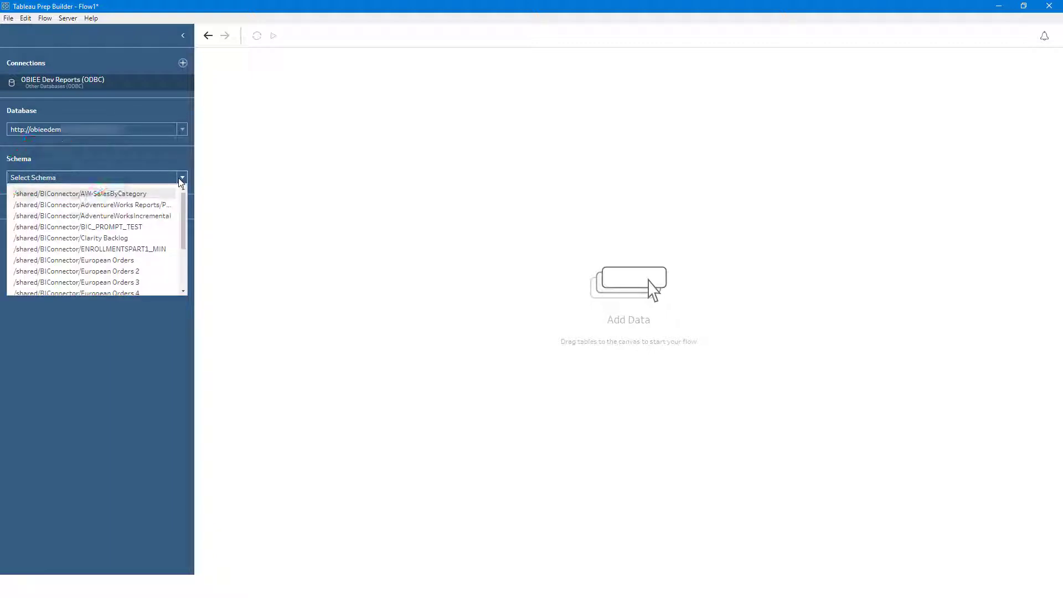
{"action": "left_click", "coordinate": [136, 260]}
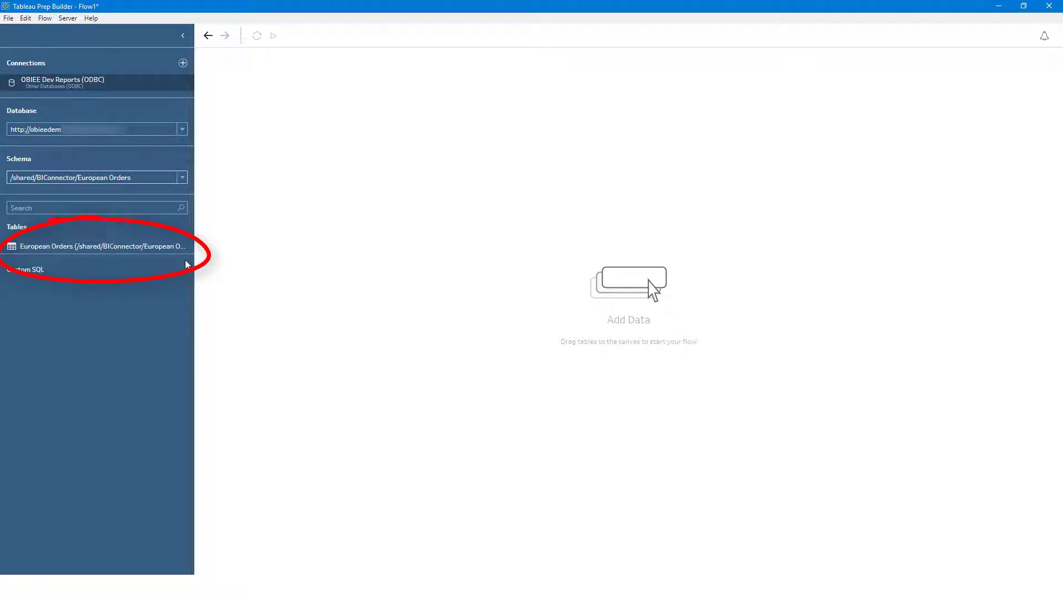
{"action": "double_click", "coordinate": [157, 247]}
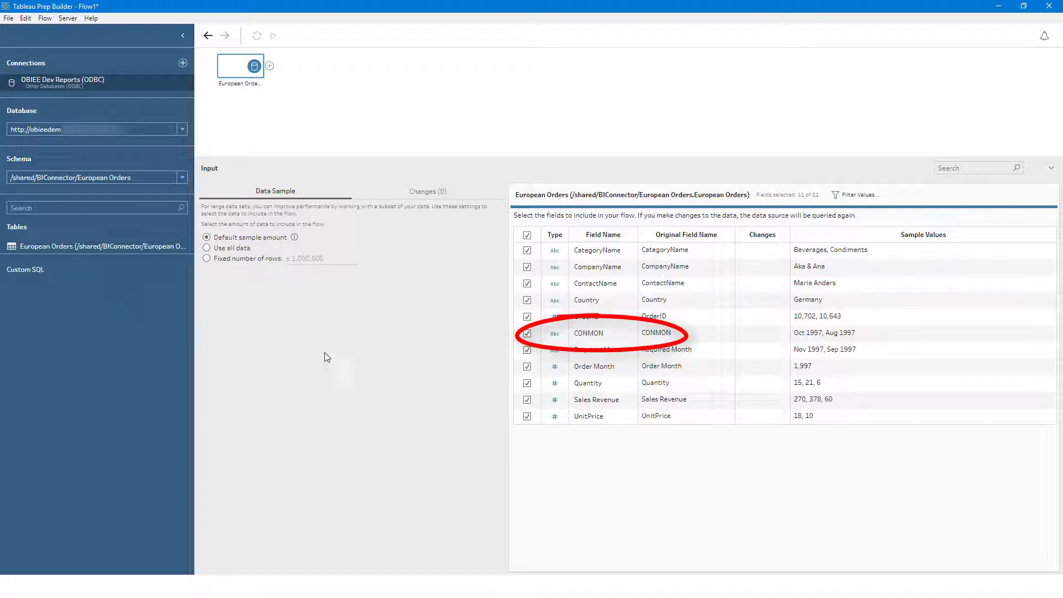
- Exclude the CONMON field from the European Orders input and add a cleaning step after it
{"action": "left_click", "coordinate": [527, 333]}
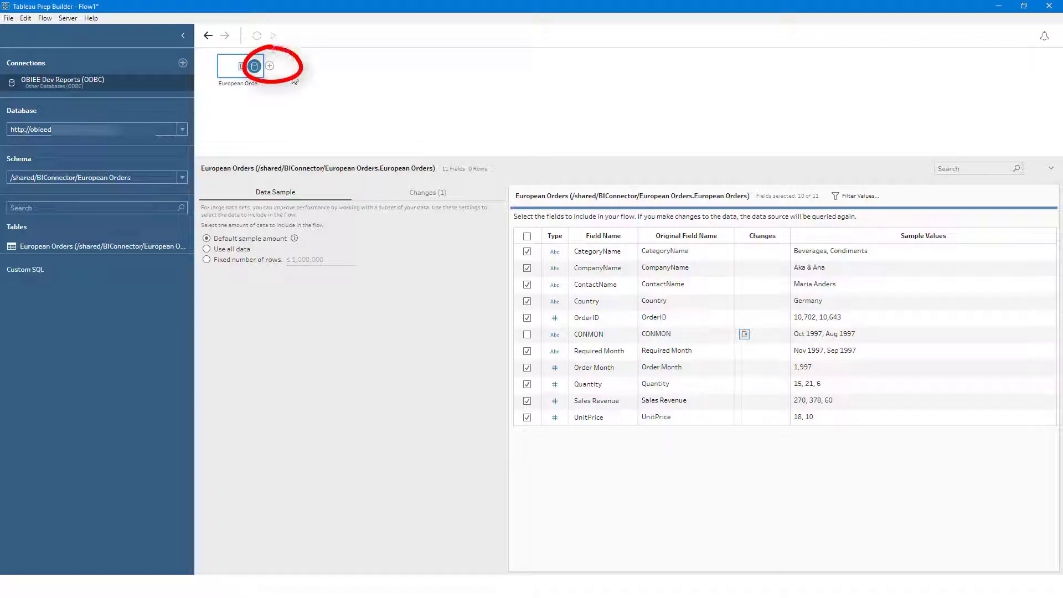
{"action": "left_click", "coordinate": [270, 66]}
{"action": "left_click", "coordinate": [322, 83]}
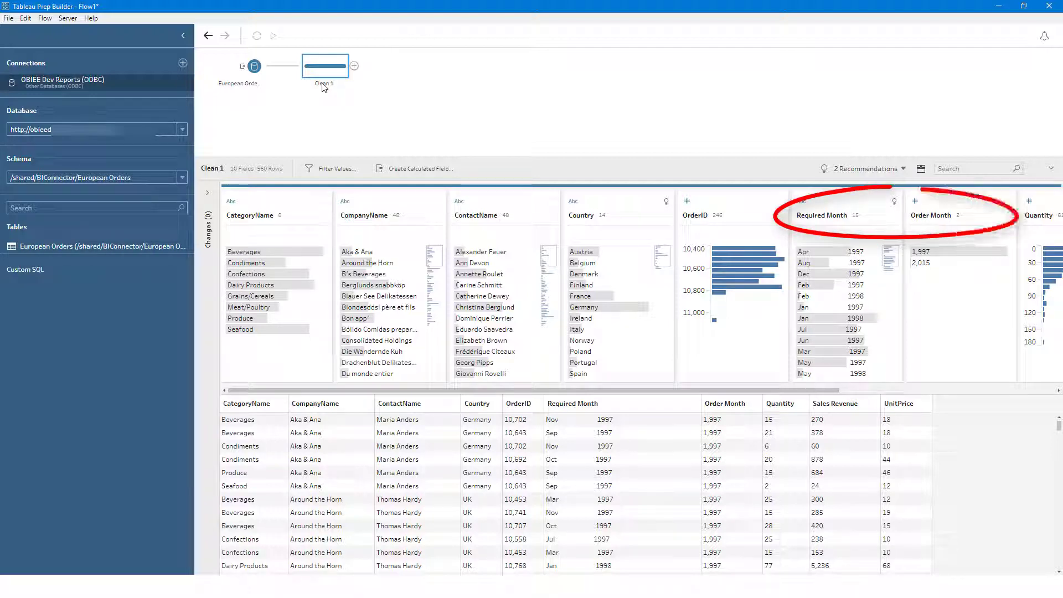
- Change the data type of the Required Month and Order Month fields to Date
{"action": "left_click", "coordinate": [801, 202]}
{"action": "left_click", "coordinate": [836, 260]}
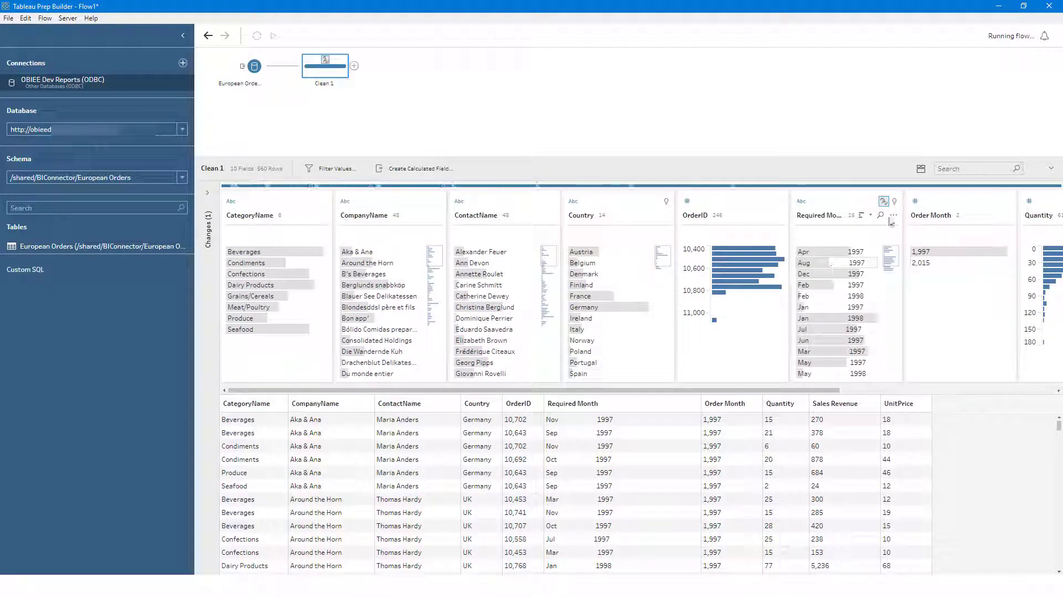
{"action": "left_click", "coordinate": [914, 200]}
{"action": "left_click", "coordinate": [947, 261]}
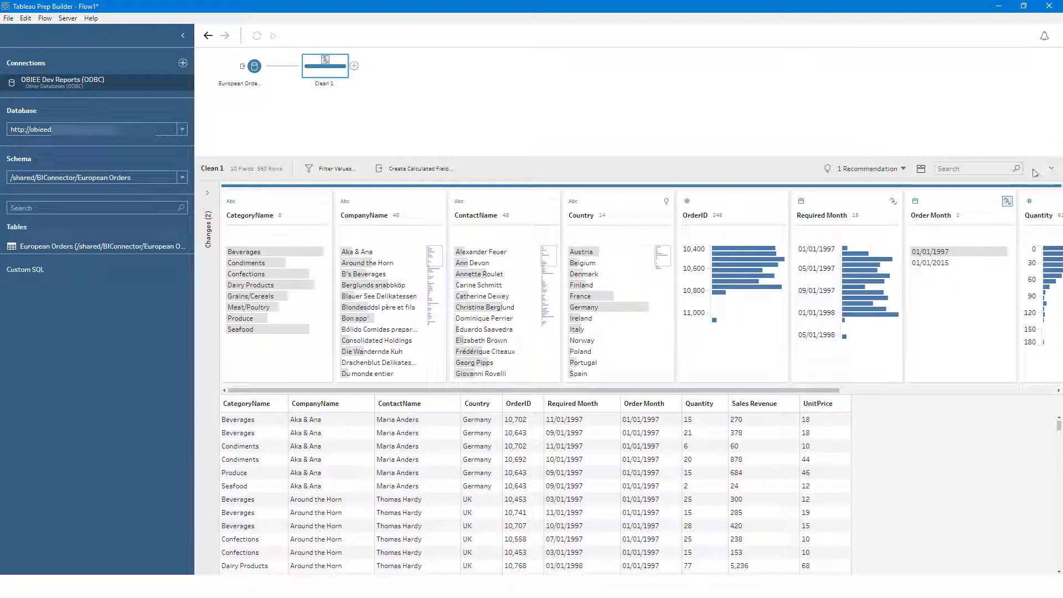
- Replace the 01/01/2015 value in the Order Month field with 01/01/1998
{"action": "double_click", "coordinate": [941, 263]}
{"action": "key", "text": "BackSpace"}
{"action": "key", "text": "BackSpace"}
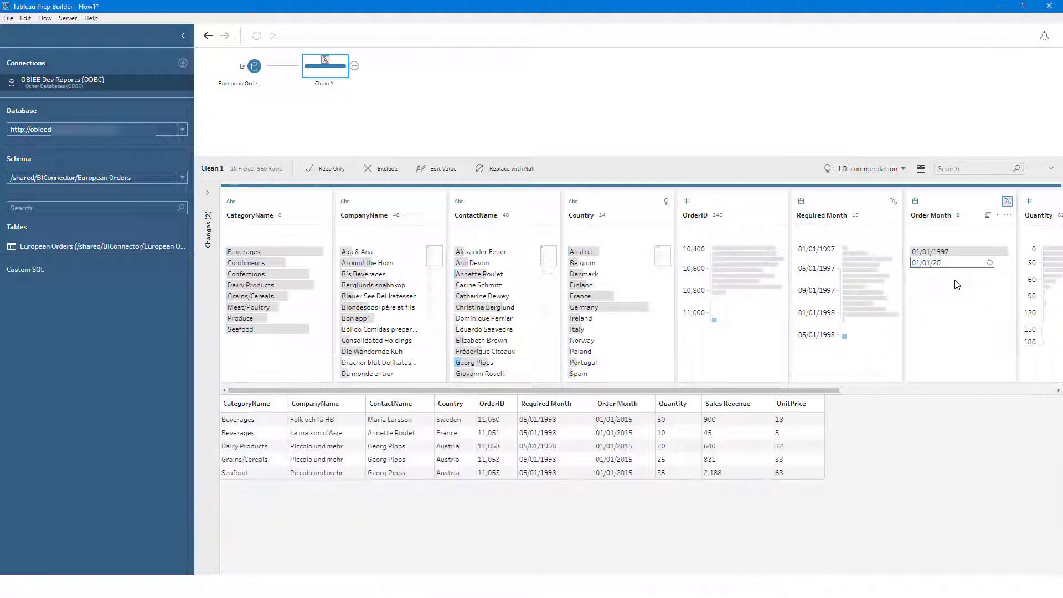
{"action": "key", "text": "BackSpace"}
{"action": "key", "text": "BackSpace"}
{"action": "type", "text": "1998"}
{"action": "key", "text": "Return"}
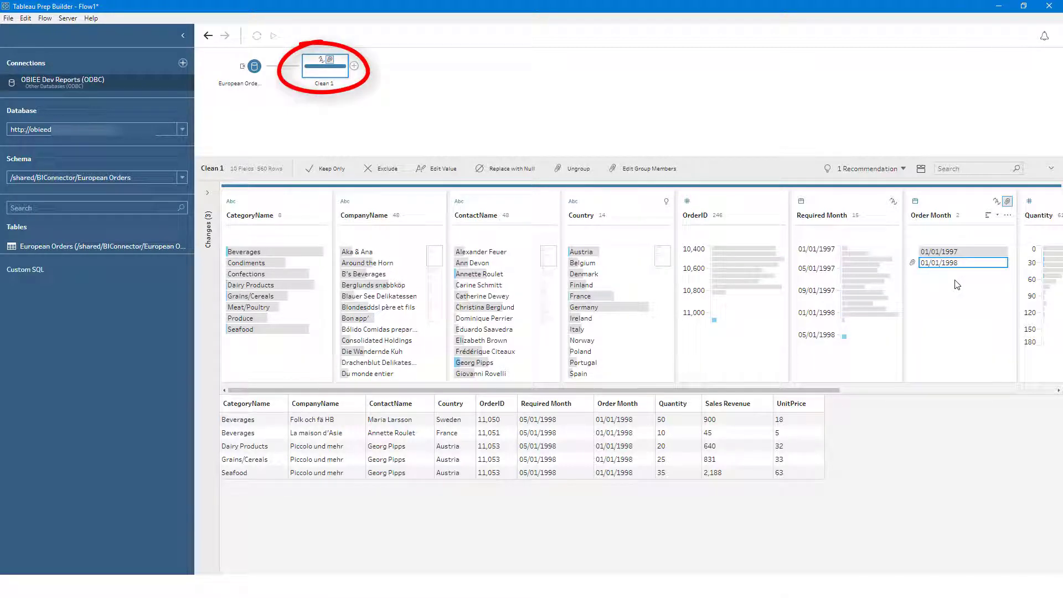
- Rename the cleaning step after European Orders as "Orders Cleanup"
{"action": "double_click", "coordinate": [324, 83]}
{"action": "type", "text": "Order"}
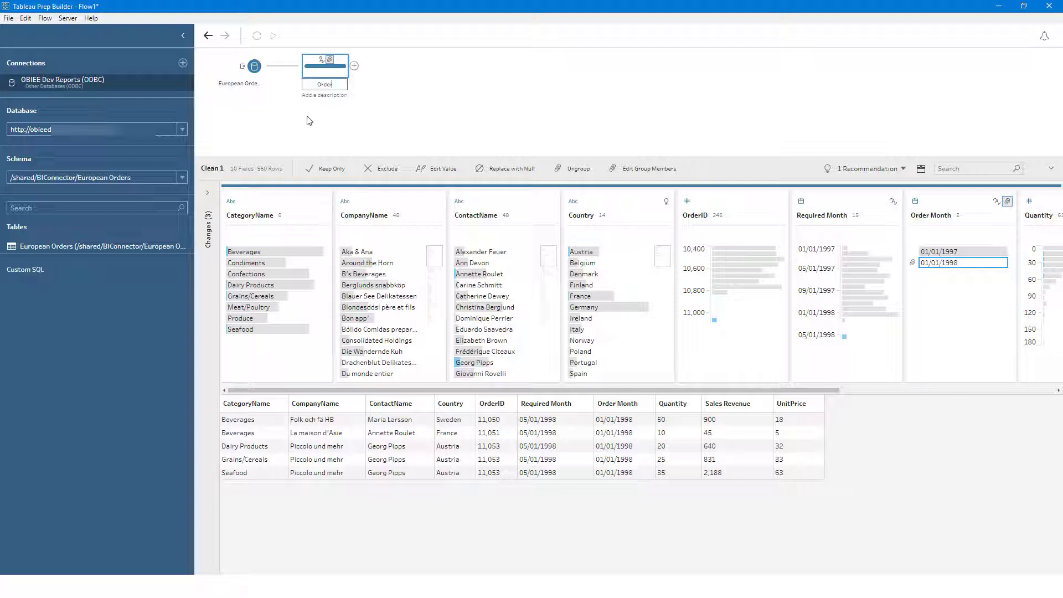
{"action": "type", "text": "s Cleanup"}
{"action": "key", "text": "Return"}
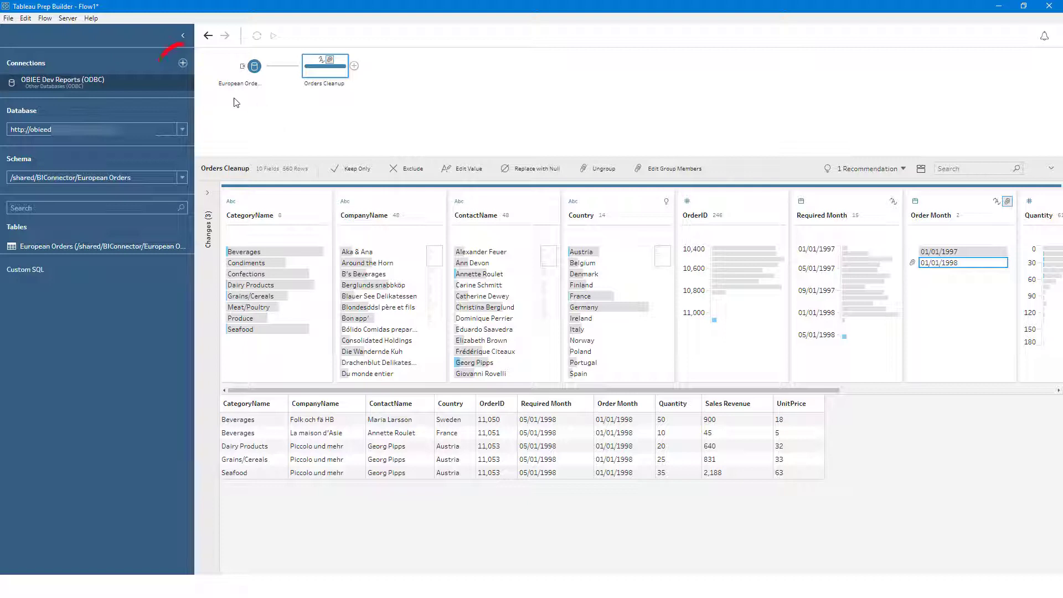
- Add a Microsoft Excel connection to the Order_Returns workbook in the European Orders folder
{"action": "left_click", "coordinate": [183, 64]}
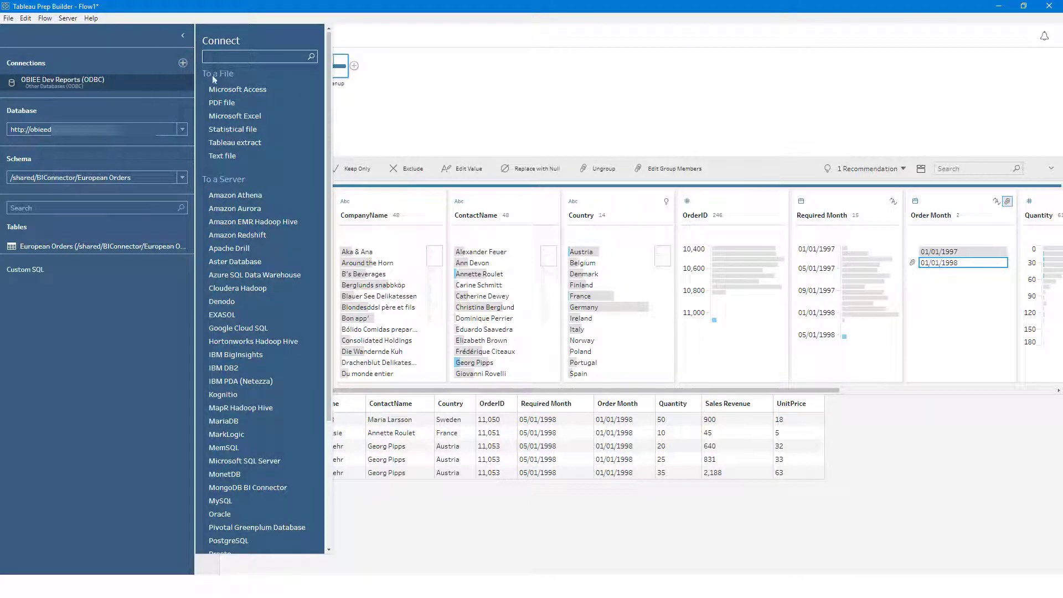
{"action": "left_click", "coordinate": [274, 121]}
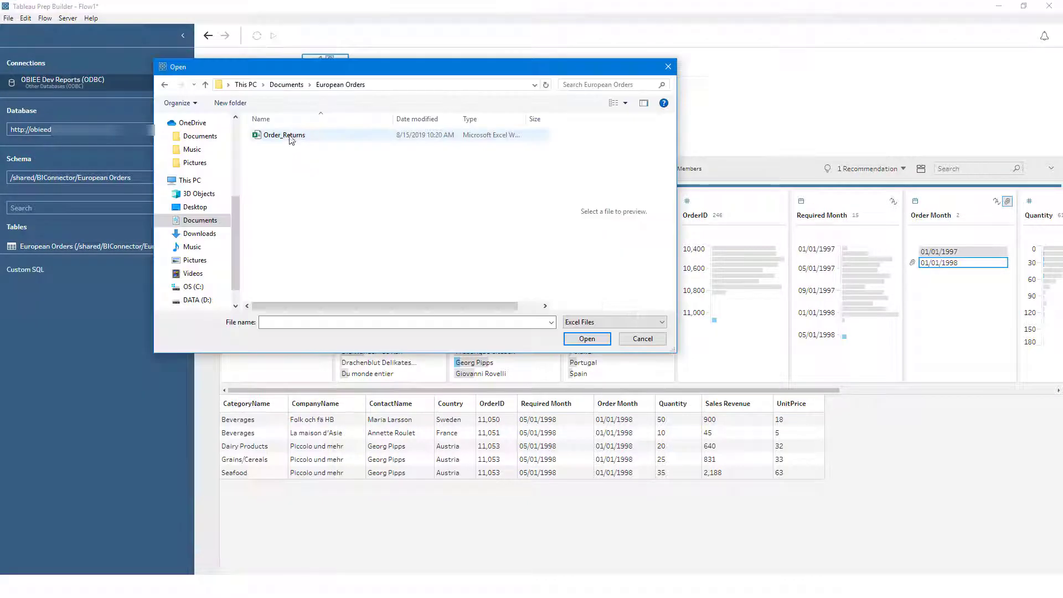
{"action": "left_click", "coordinate": [289, 136]}
{"action": "left_click", "coordinate": [596, 340]}
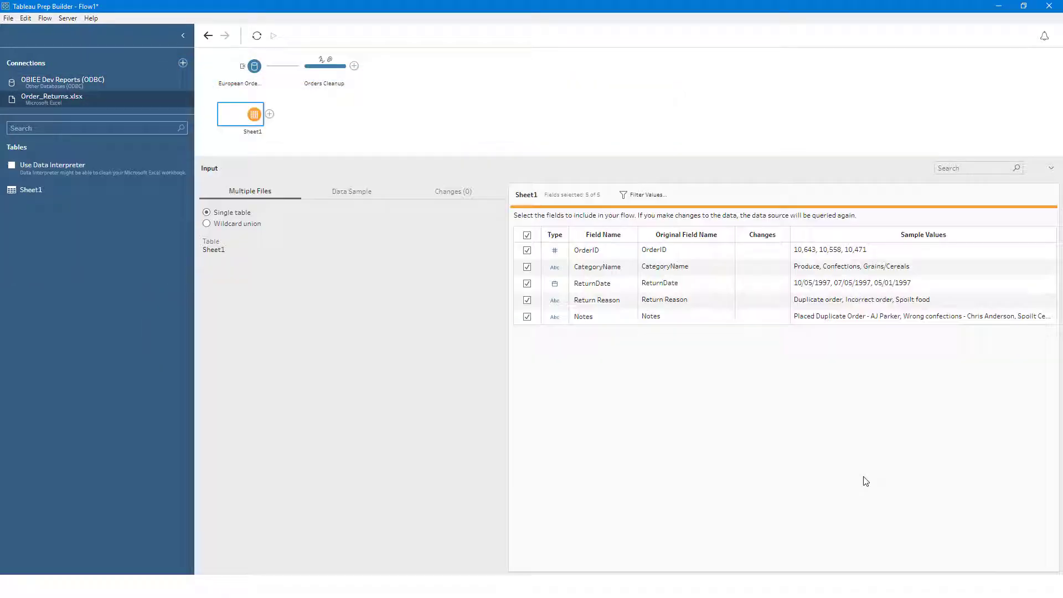
- Rename the Sheet1 input step from the Excel workbook as "Returns"
{"action": "double_click", "coordinate": [253, 136]}
{"action": "type", "text": "Returns"}
{"action": "key", "text": "Return"}
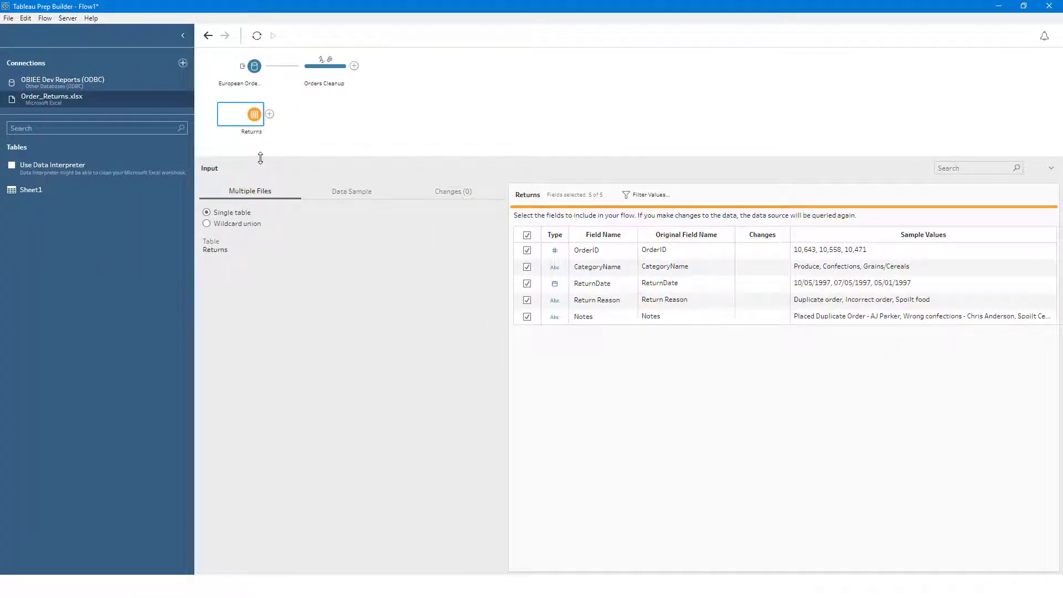
- Add a cleaning step after Returns and apply Automatic Split to its Notes field
{"action": "left_click", "coordinate": [270, 113]}
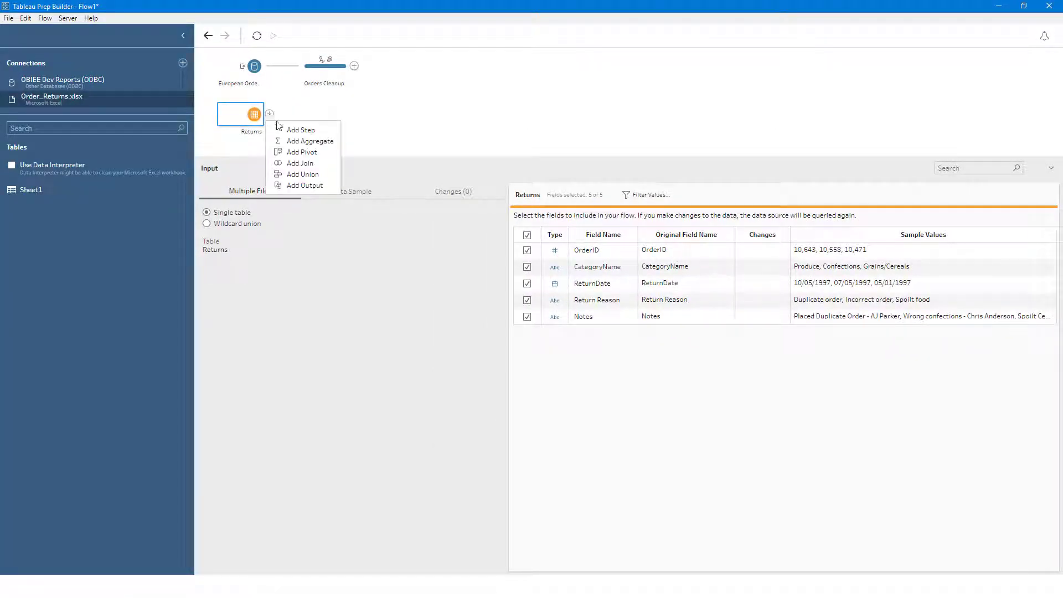
{"action": "left_click", "coordinate": [322, 131]}
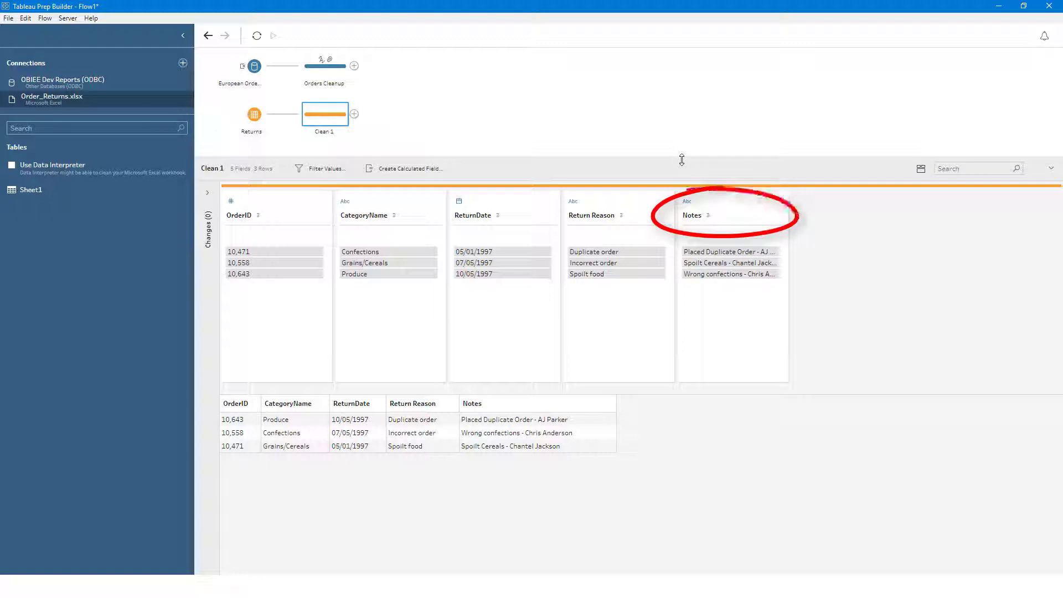
{"action": "mouse_move", "coordinate": [739, 201]}
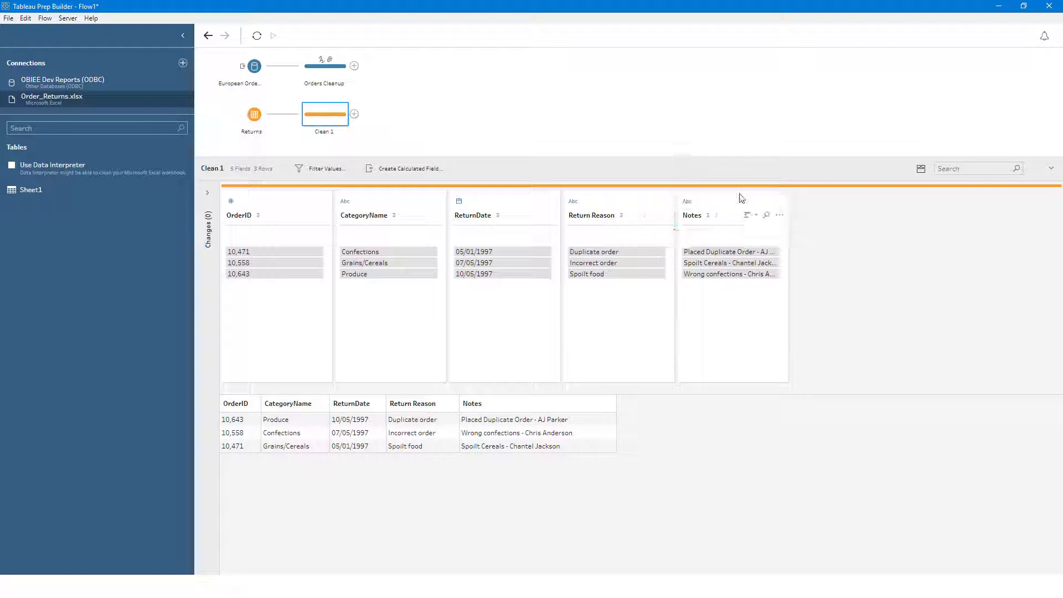
{"action": "left_click", "coordinate": [778, 216]}
{"action": "mouse_move", "coordinate": [820, 266]}
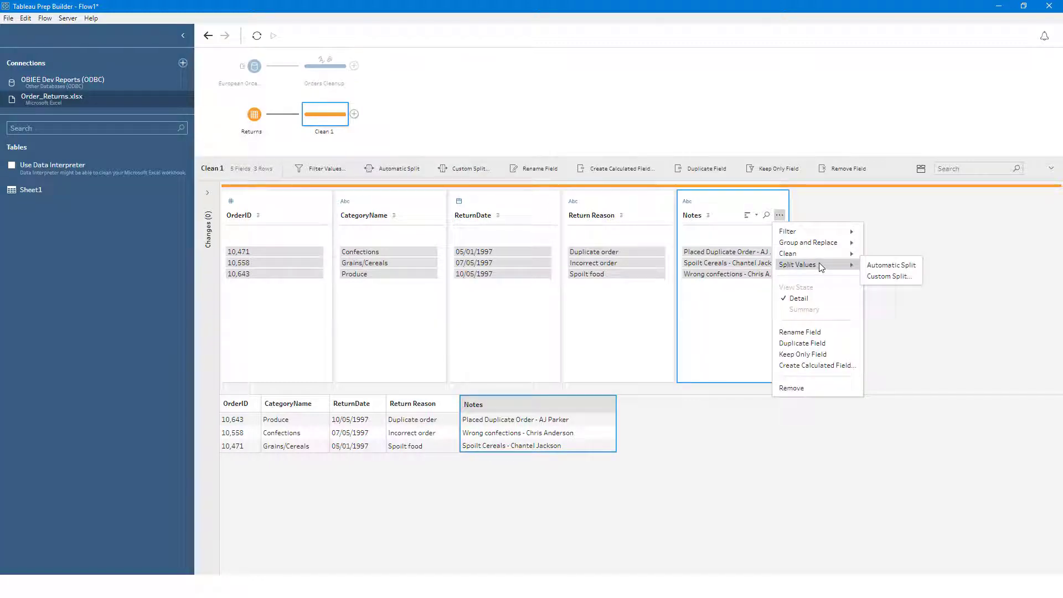
{"action": "left_click", "coordinate": [889, 264]}
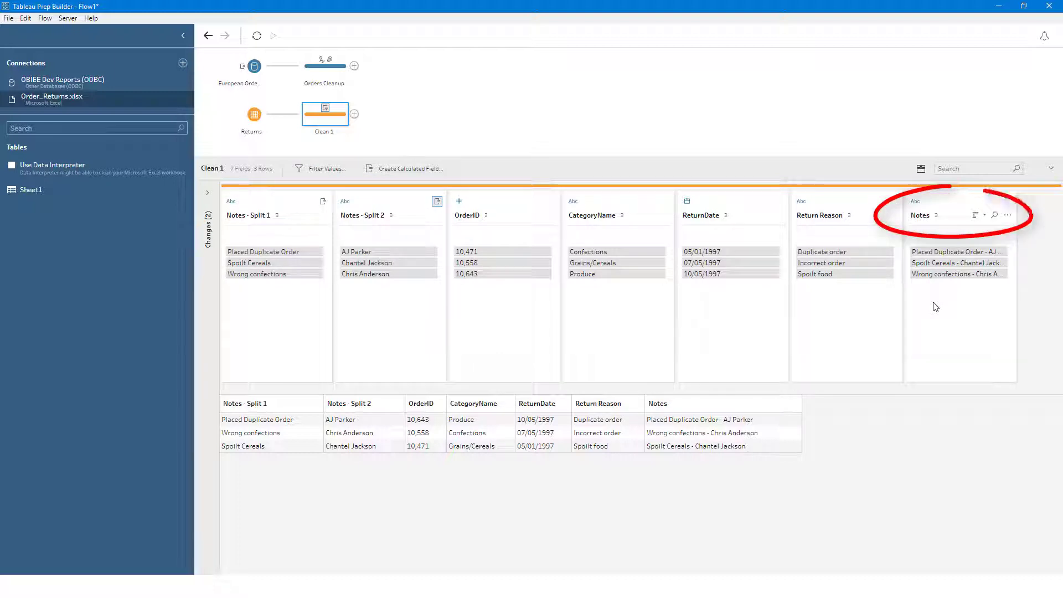
- Remove the original Notes field and rename the Notes - Split 1 field as "Notes"
{"action": "left_click", "coordinate": [1007, 215]}
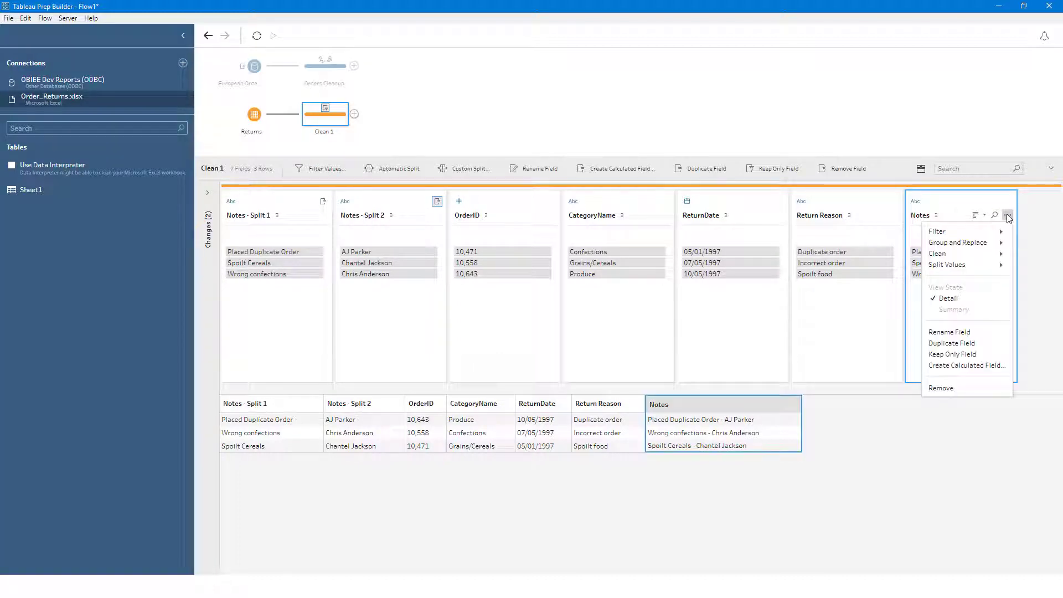
{"action": "left_click", "coordinate": [978, 387]}
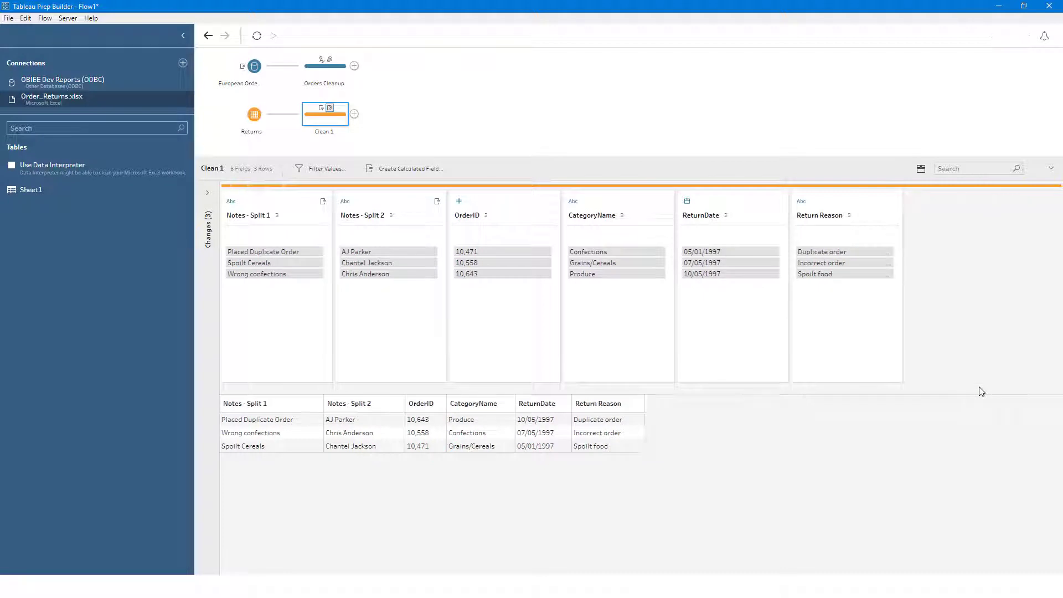
{"action": "double_click", "coordinate": [248, 215]}
{"action": "left_click_drag", "start_coordinate": [272, 215], "coordinate": [252, 214]}
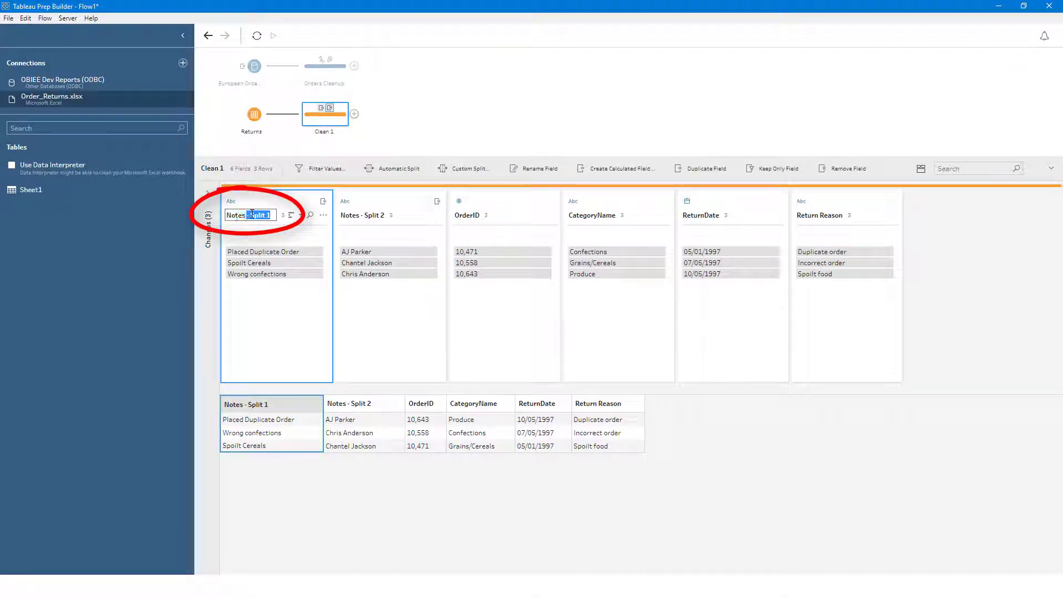
{"action": "key", "text": "BackSpace"}
{"action": "key", "text": "Return"}
- Rename the Notes - Split 2 field as "Approved By"
{"action": "double_click", "coordinate": [365, 215]}
{"action": "type", "text": "Ap"}
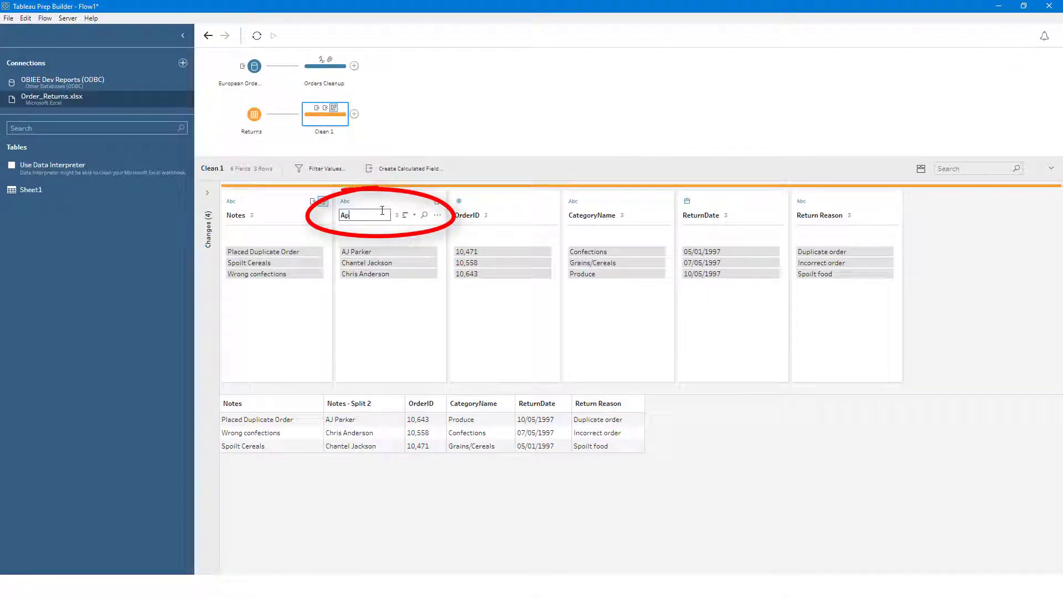
{"action": "type", "text": "proved By"}
{"action": "key", "text": "Return"}
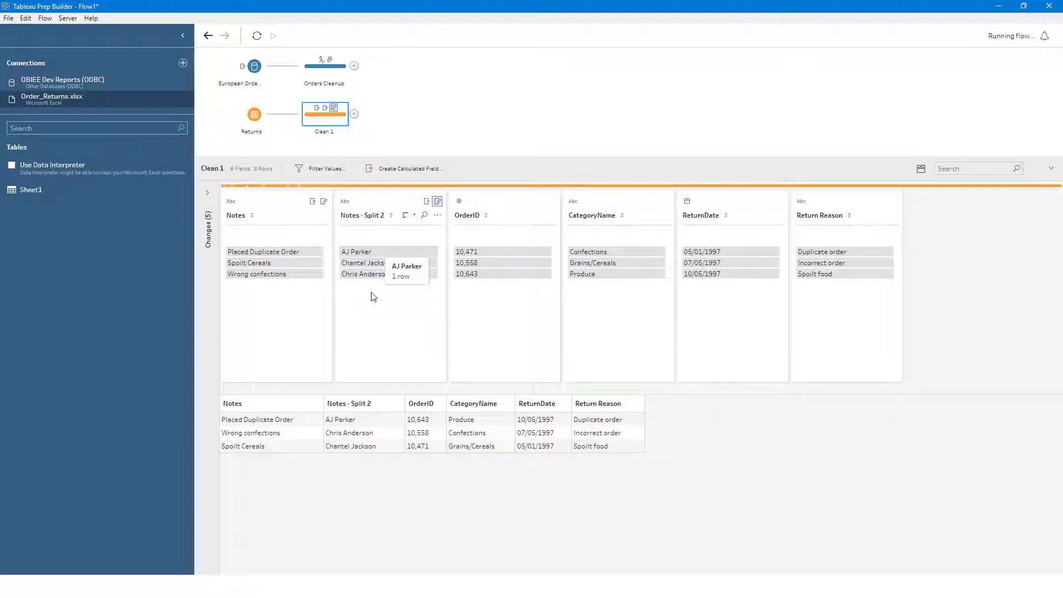
- Rename the Clean 1 step as "Returns Cleanup"
{"action": "double_click", "coordinate": [331, 135]}
{"action": "type", "text": "Returns Cleanup"}
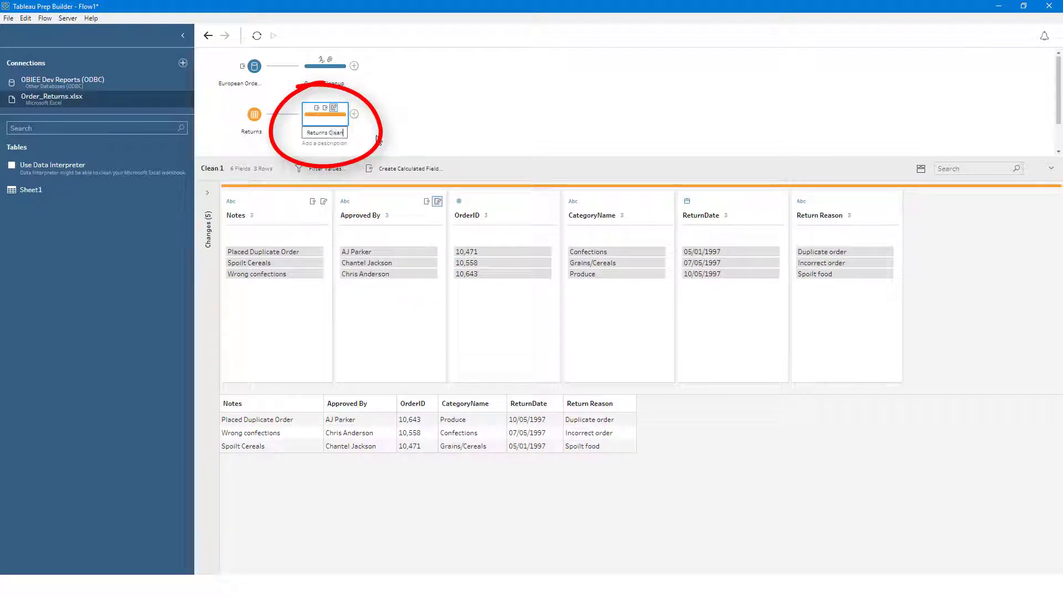
{"action": "key", "text": "Return"}
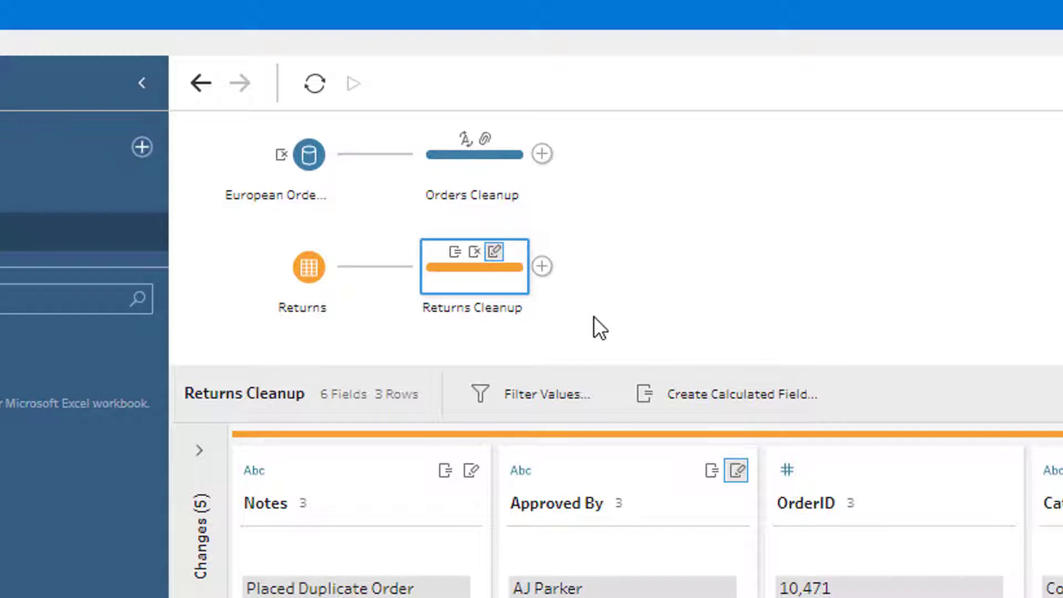
- Join Returns Cleanup to Orders Cleanup as a left join on OrderID, adding the recommended CategoryName clause
{"action": "mouse_move", "coordinate": [477, 268]}
{"action": "left_mouse_down"}
{"action": "mouse_move", "coordinate": [511, 272]}
{"action": "mouse_move", "coordinate": [541, 194]}
{"action": "mouse_move", "coordinate": [541, 156]}
{"action": "mouse_move", "coordinate": [531, 153]}
{"action": "mouse_move", "coordinate": [637, 191]}
{"action": "left_mouse_up"}
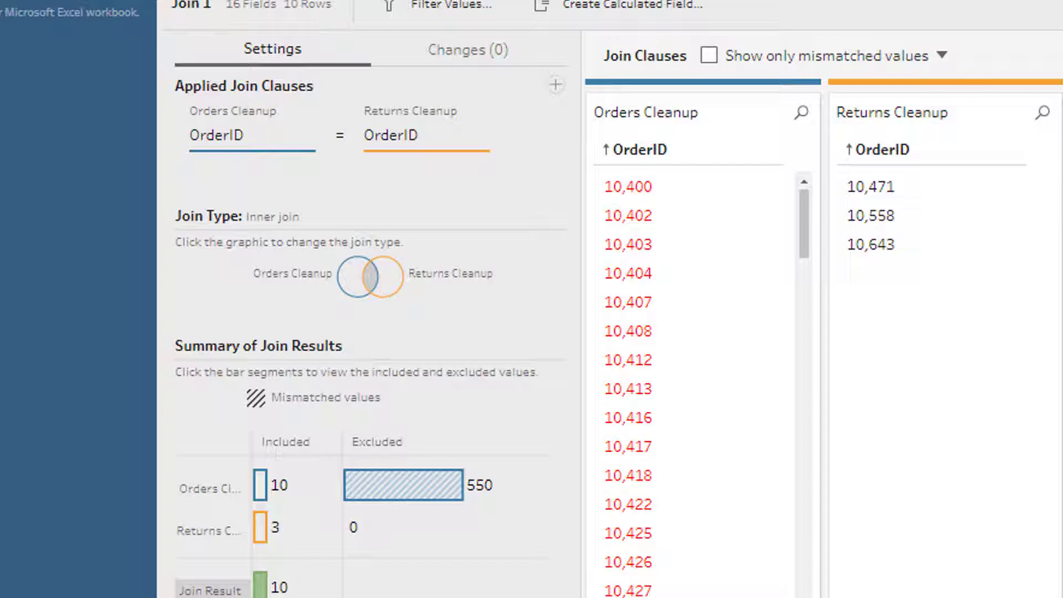
{"action": "left_click", "coordinate": [345, 284]}
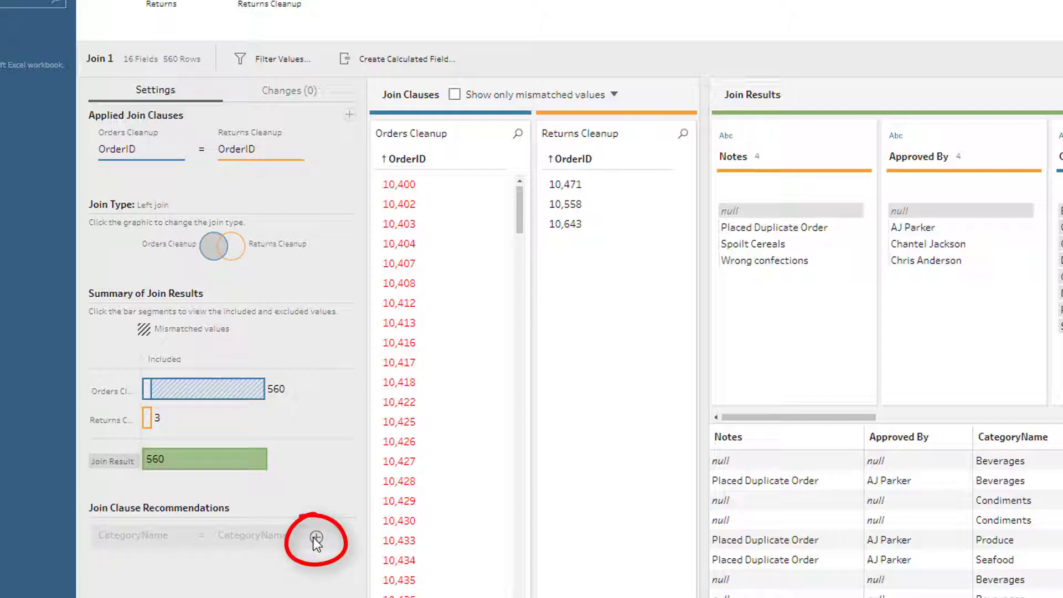
{"action": "left_click", "coordinate": [315, 537]}
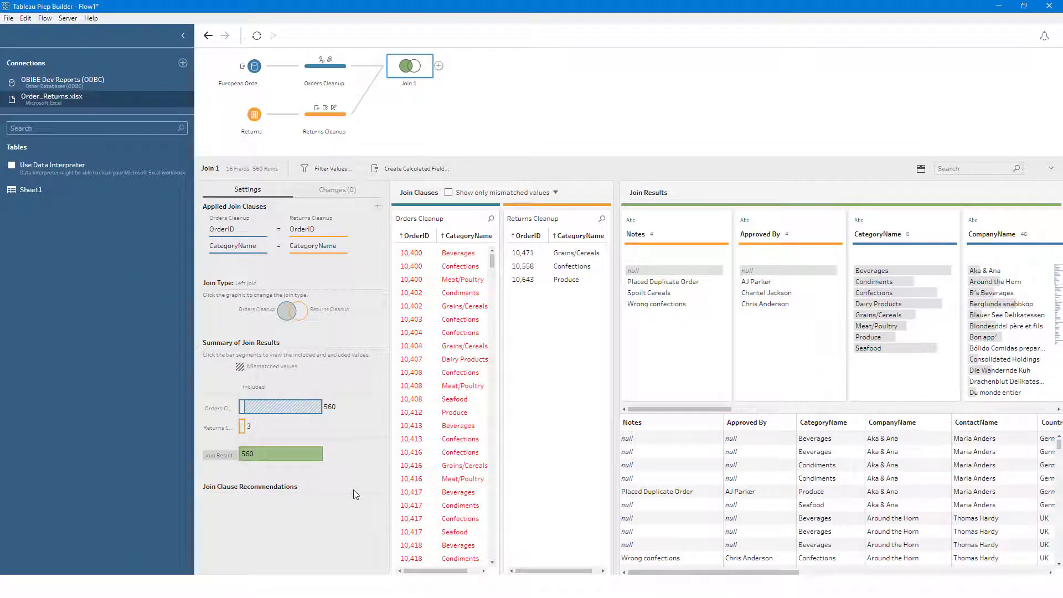
- Rename the join step as "Orders and Returns"
{"action": "double_click", "coordinate": [410, 83]}
{"action": "type", "text": "Orders and Returns"}
{"action": "key", "text": "Return"}
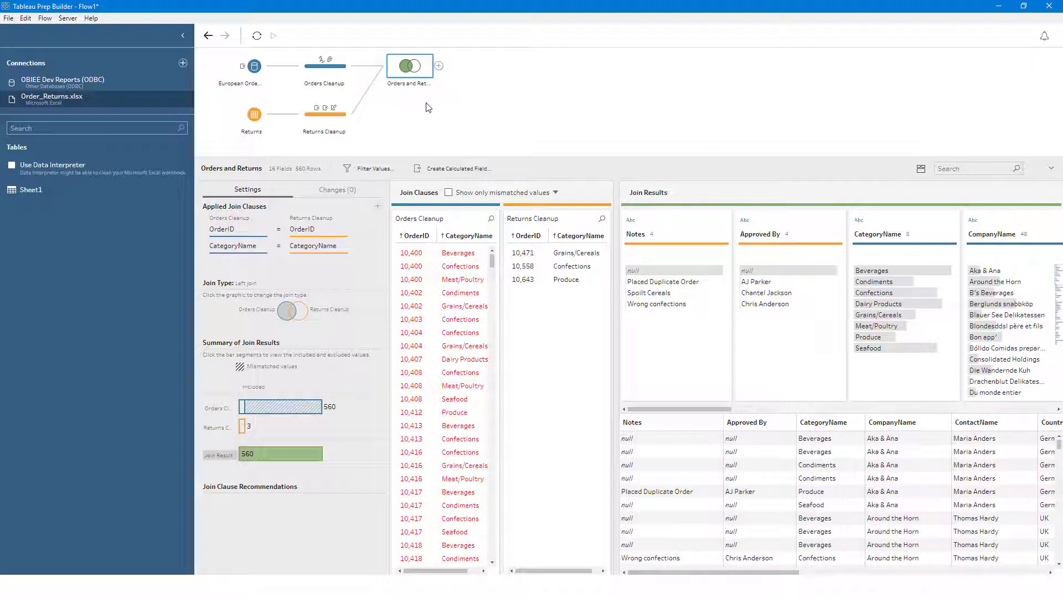
- Add an output step after Orders and Returns with the output type Tableau Data Extract (.hyper)
{"action": "left_click", "coordinate": [439, 66]}
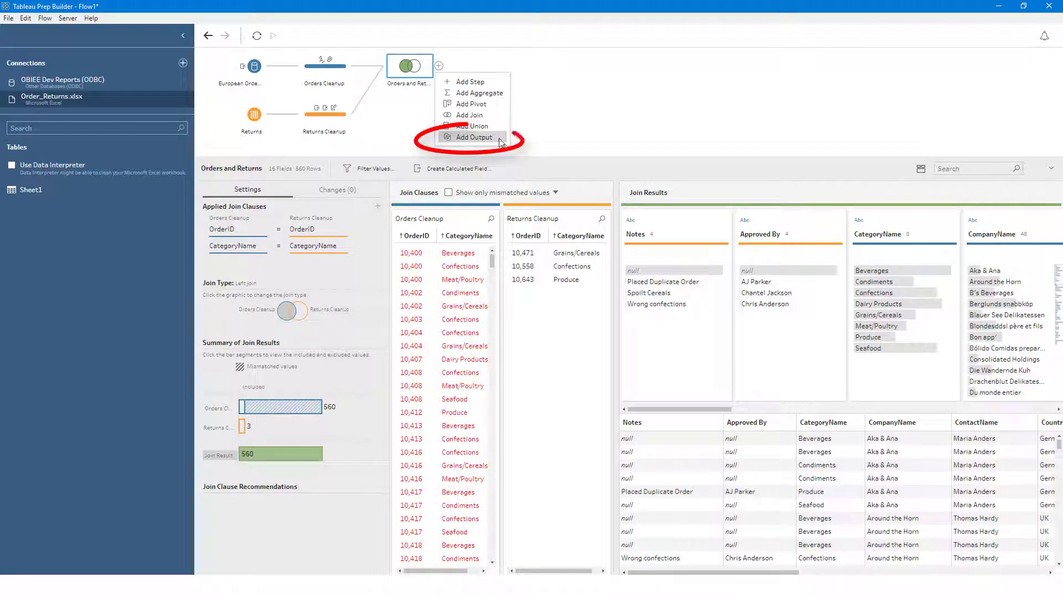
{"action": "left_click", "coordinate": [499, 141]}
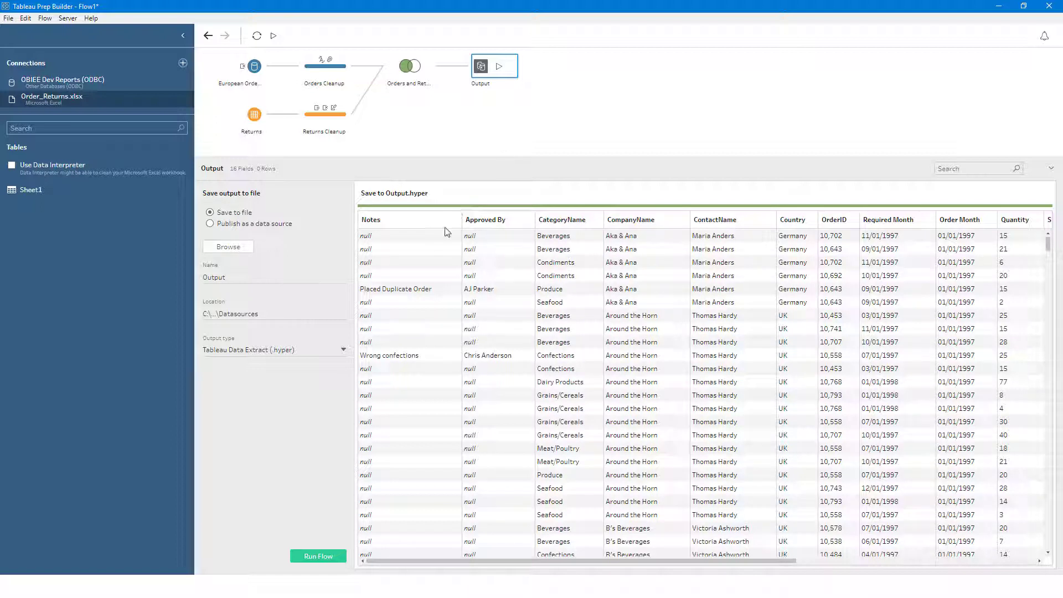
{"action": "left_click", "coordinate": [342, 351]}
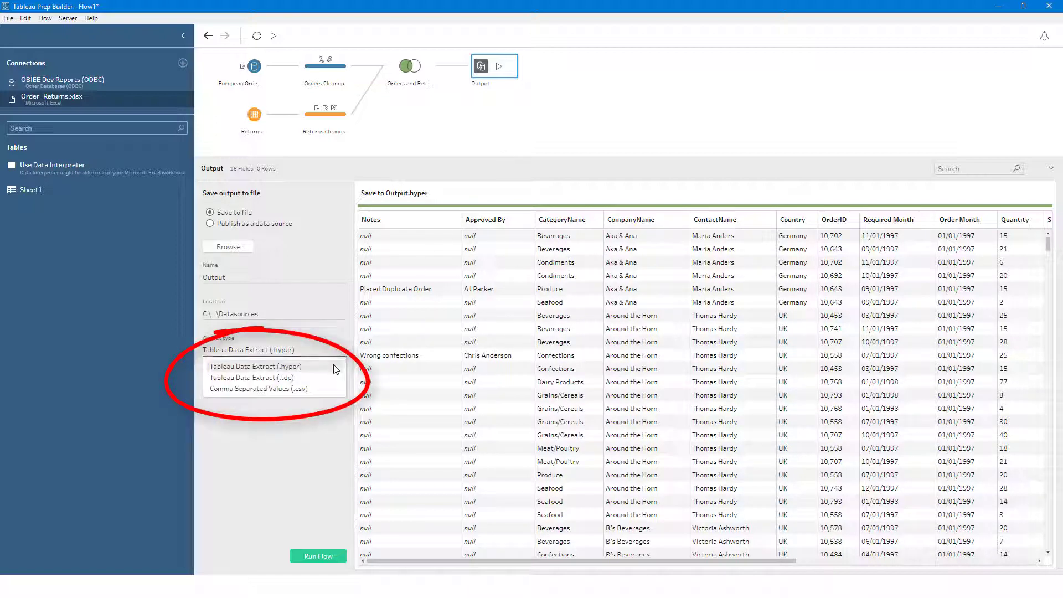
{"action": "left_click", "coordinate": [335, 366]}
- Set the output file to EuroOrdersReturns in the Documents folder European Orders and run the flow
{"action": "left_click", "coordinate": [212, 248]}
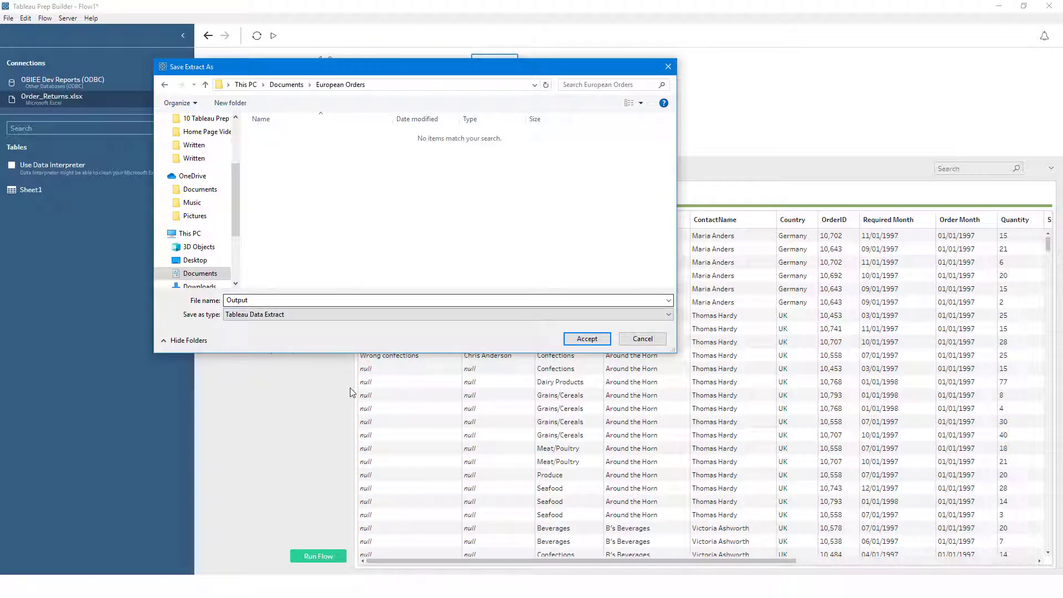
{"action": "type", "text": "EuroOrdersReturns"}
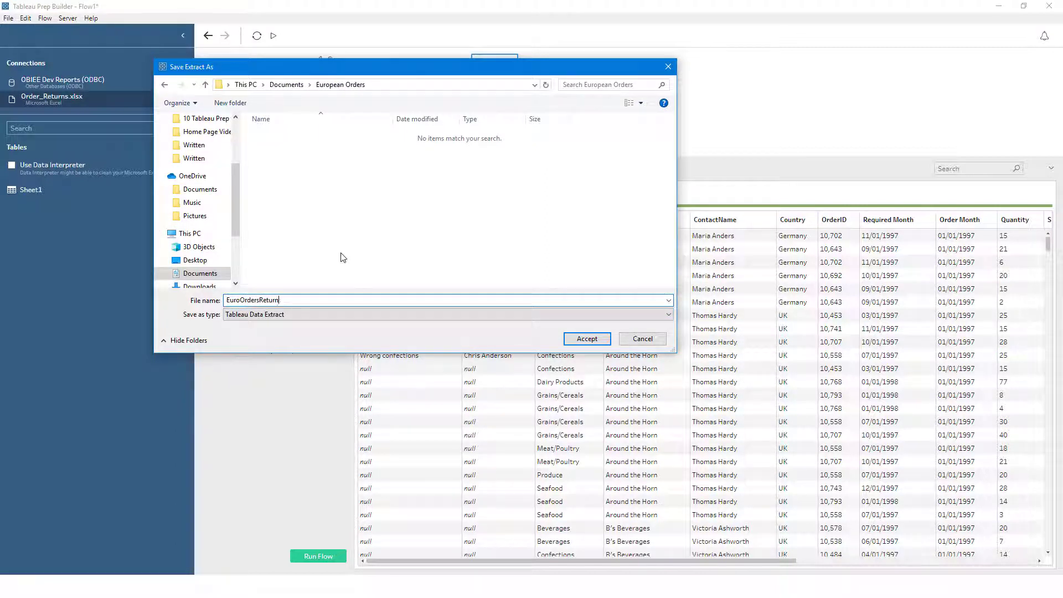
{"action": "key", "text": "Return"}
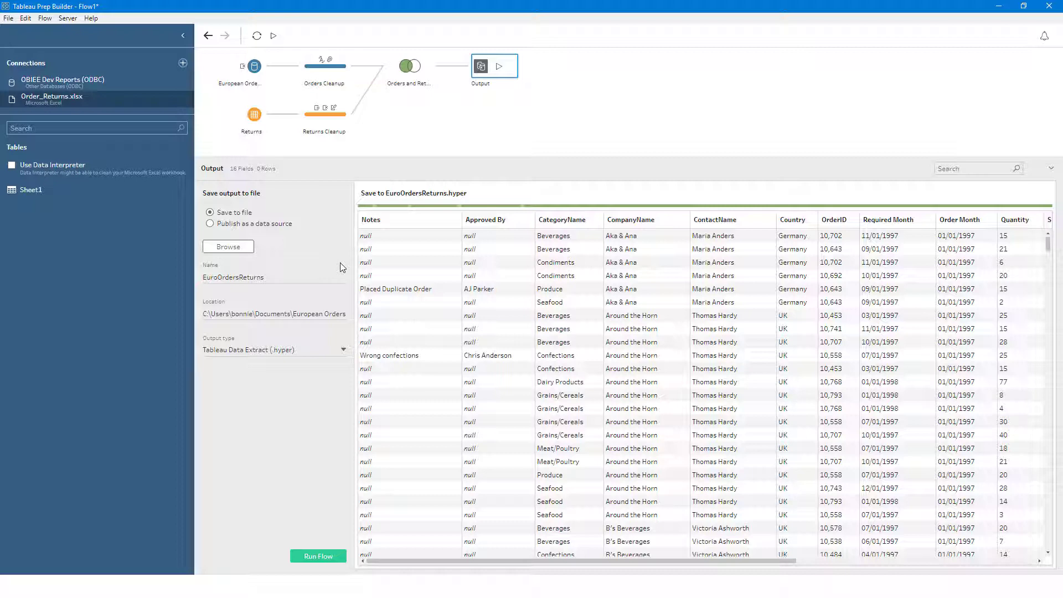
{"action": "left_click", "coordinate": [317, 556]}
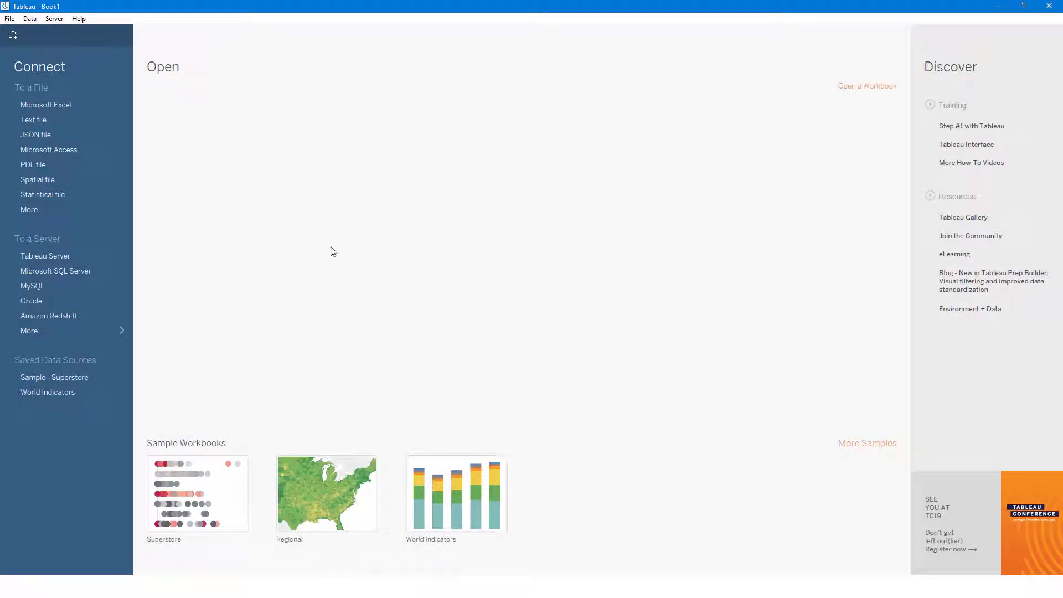
- Switch to Tableau Desktop and open the EuroOrdersReturns extract as a data source
{"action": "left_click", "coordinate": [10, 19]}
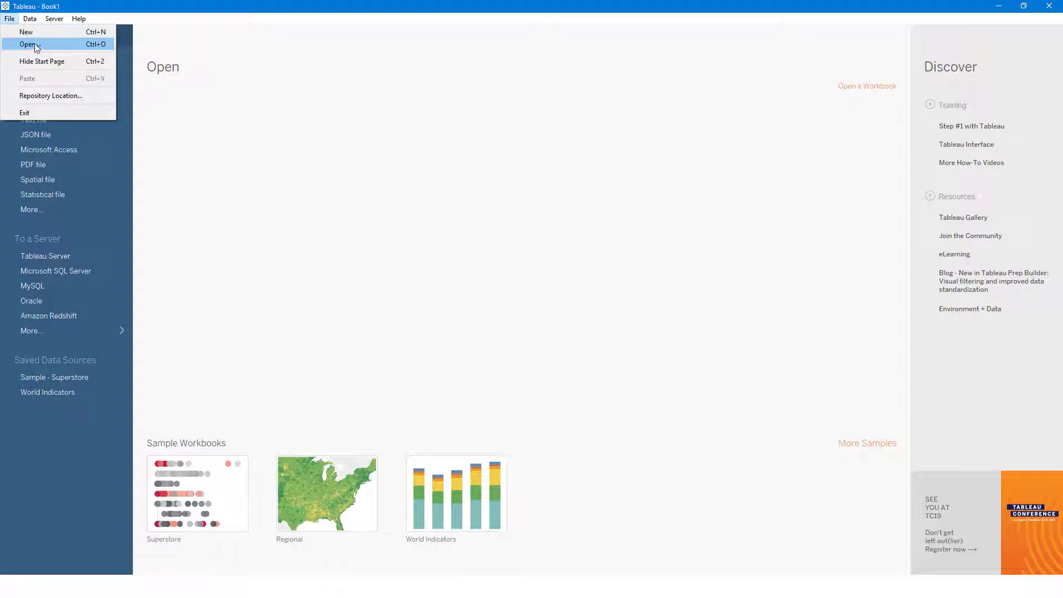
{"action": "left_click", "coordinate": [30, 43]}
{"action": "left_click", "coordinate": [275, 166]}
{"action": "double_click", "coordinate": [275, 166]}
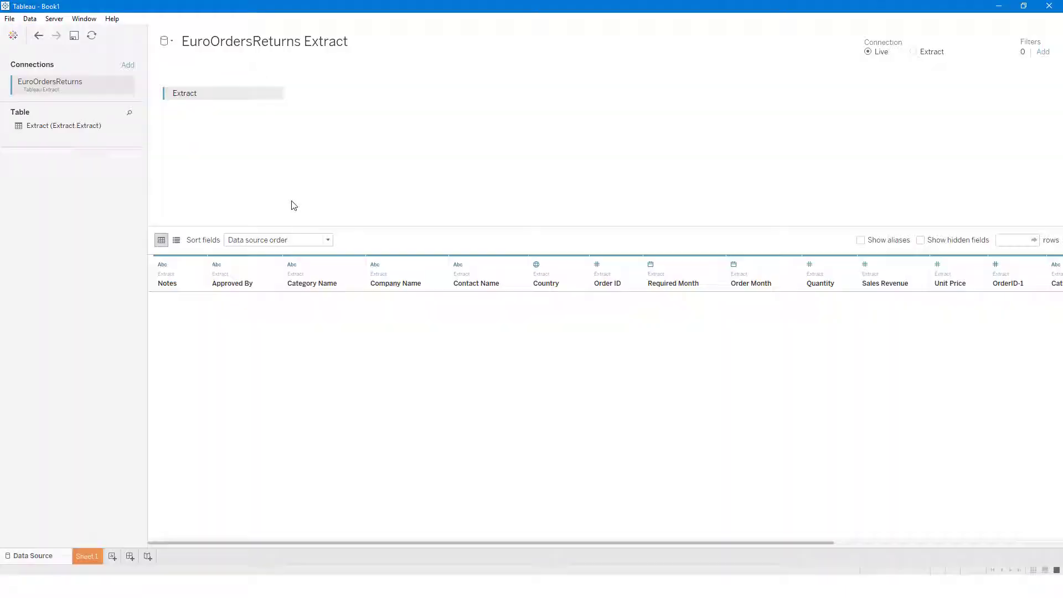